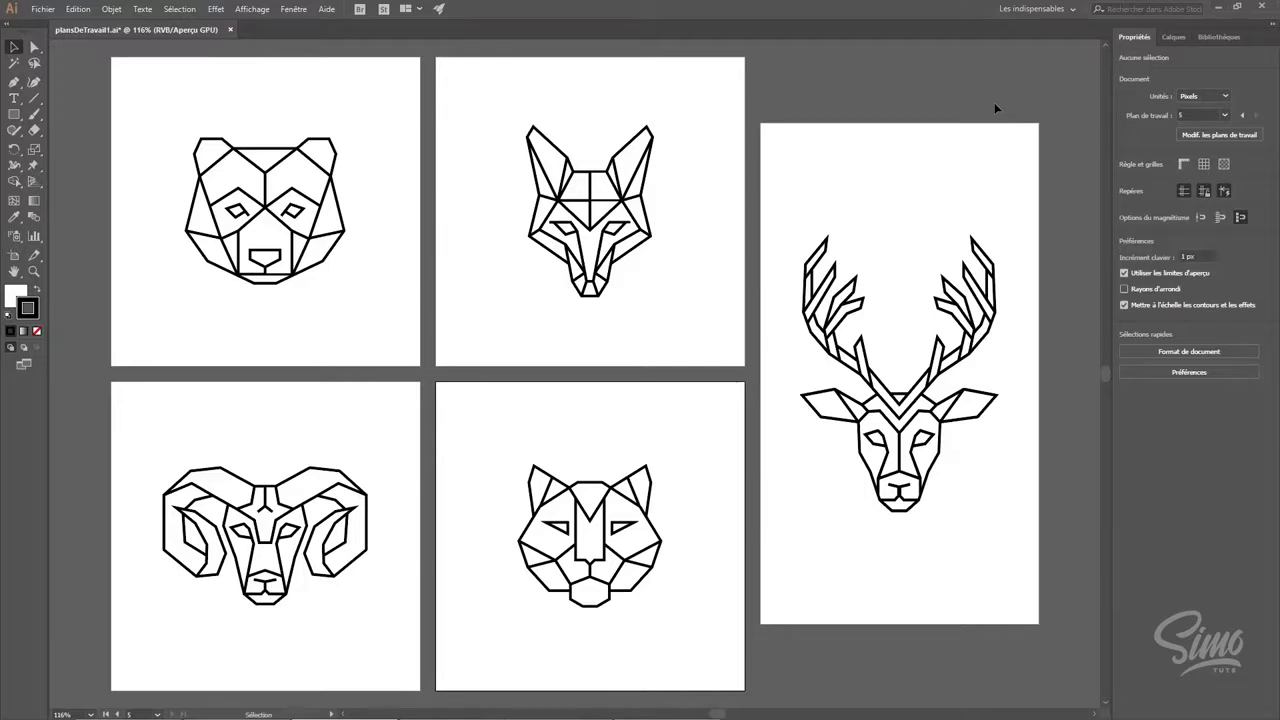
Step: Create a new web document named planDeTravail with three artboards, 400 px wide and 400 px high
left_click(42, 9)
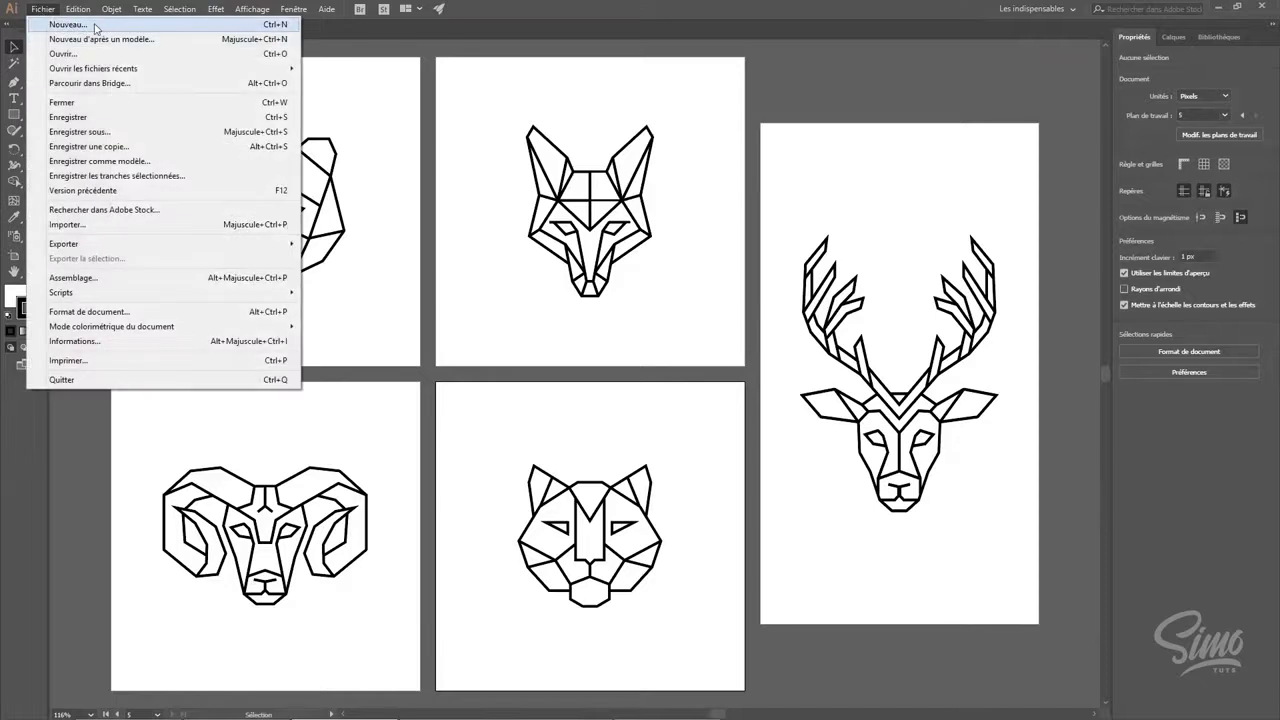
left_click(275, 26)
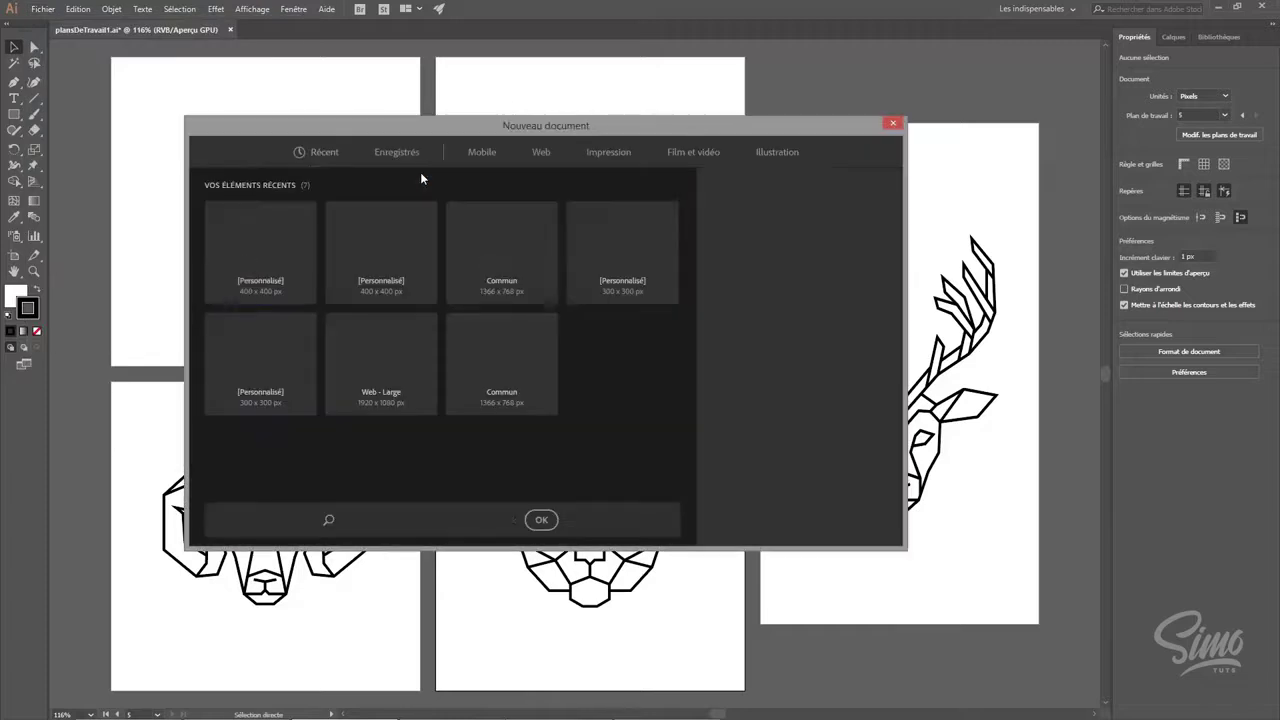
left_click(538, 155)
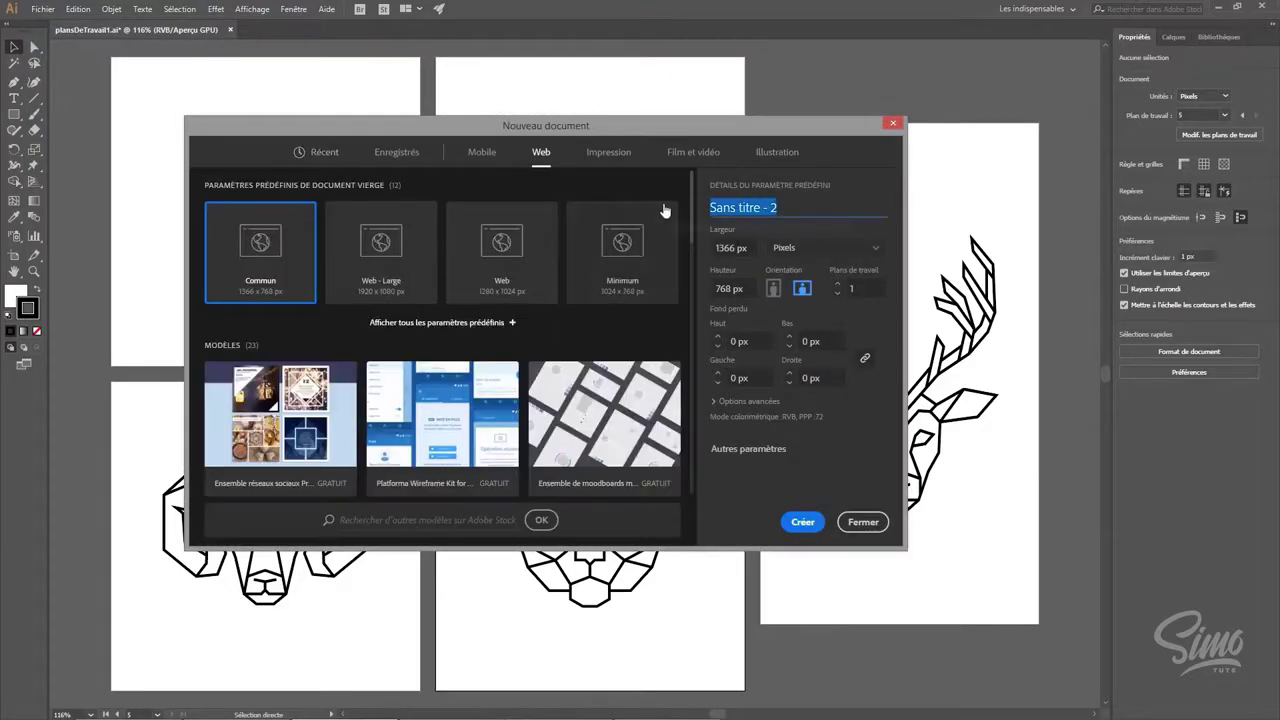
type("planDeTravail")
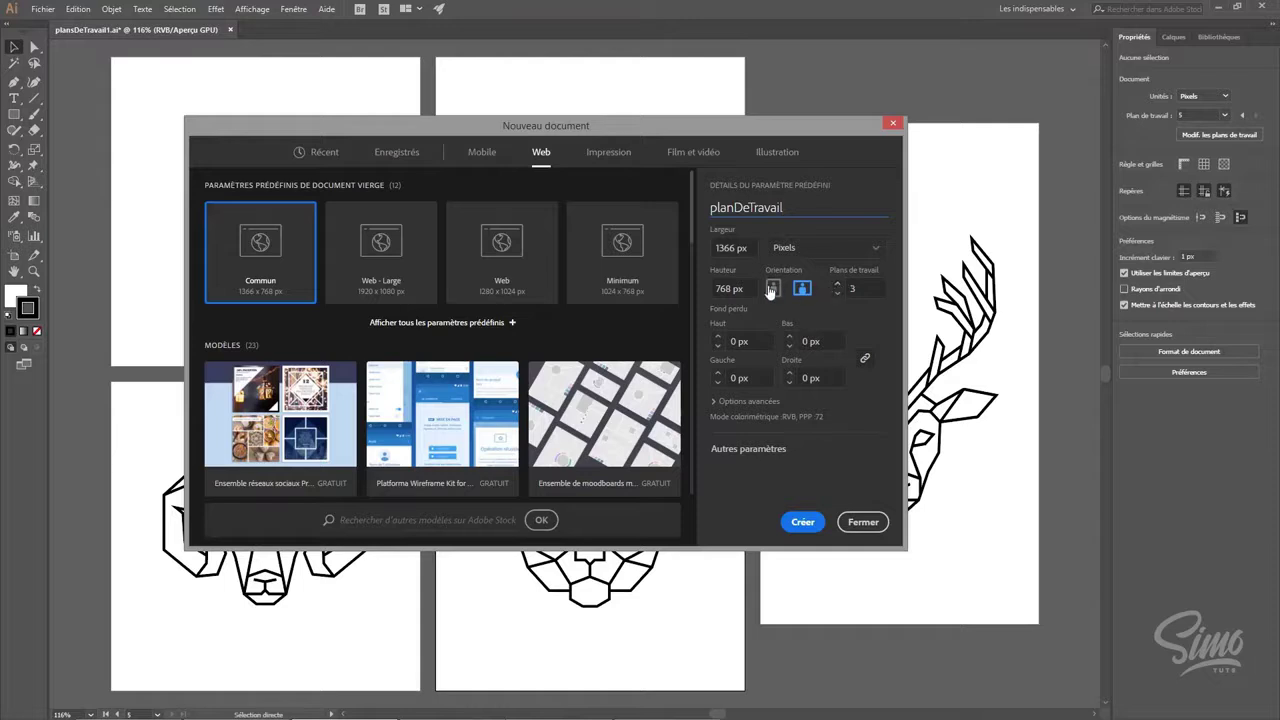
key("Tab")
type("400")
key("Tab")
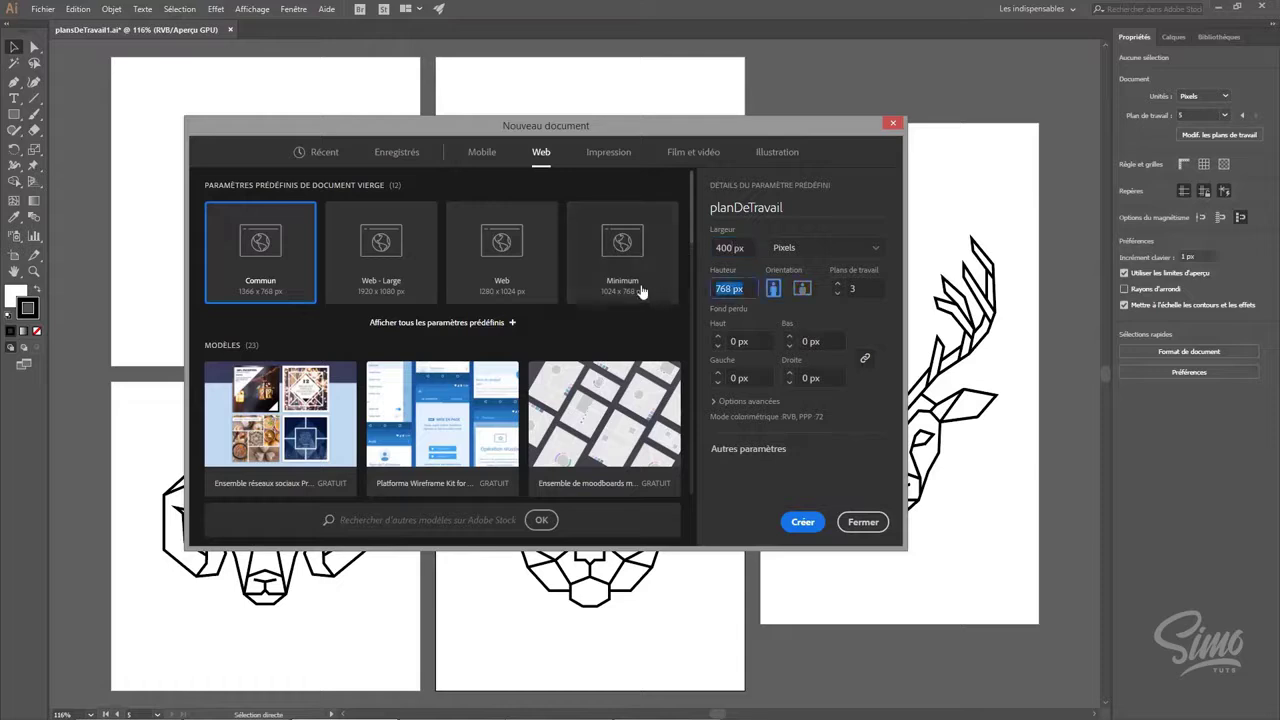
type("400")
left_click(803, 522)
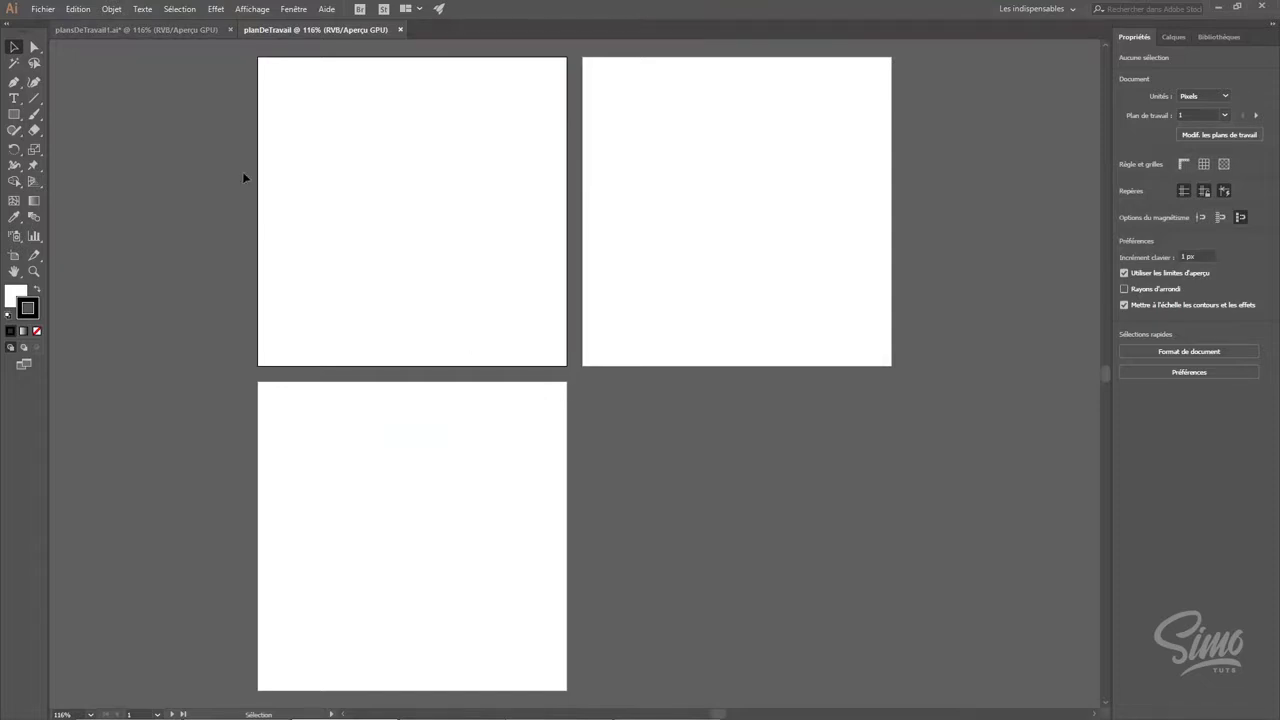
Step: Copy the row of dotted digits 1 to 9 from plansDeTravail1.ai and paste it into the planDeTravail document
left_click(174, 28)
key("ctrl+minus")
key("ctrl+minus")
key("ctrl+minus")
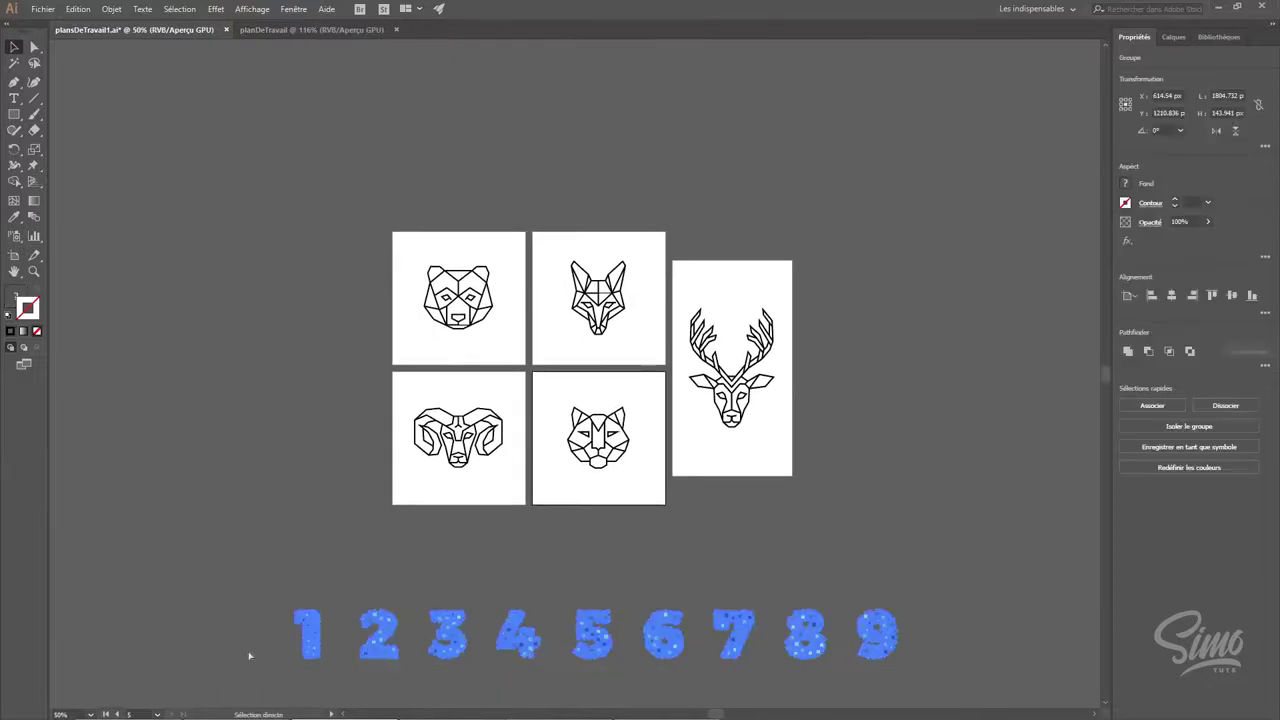
left_click(280, 30)
left_click_drag(454, 154, 712, 112)
key("ctrl+v")
left_click(531, 232)
Step: Move digit 1 onto the first artboard, digit 2 onto the second and digit 3 onto the third
left_click_drag(212, 112, 386, 357)
left_click_drag(370, 162, 717, 400)
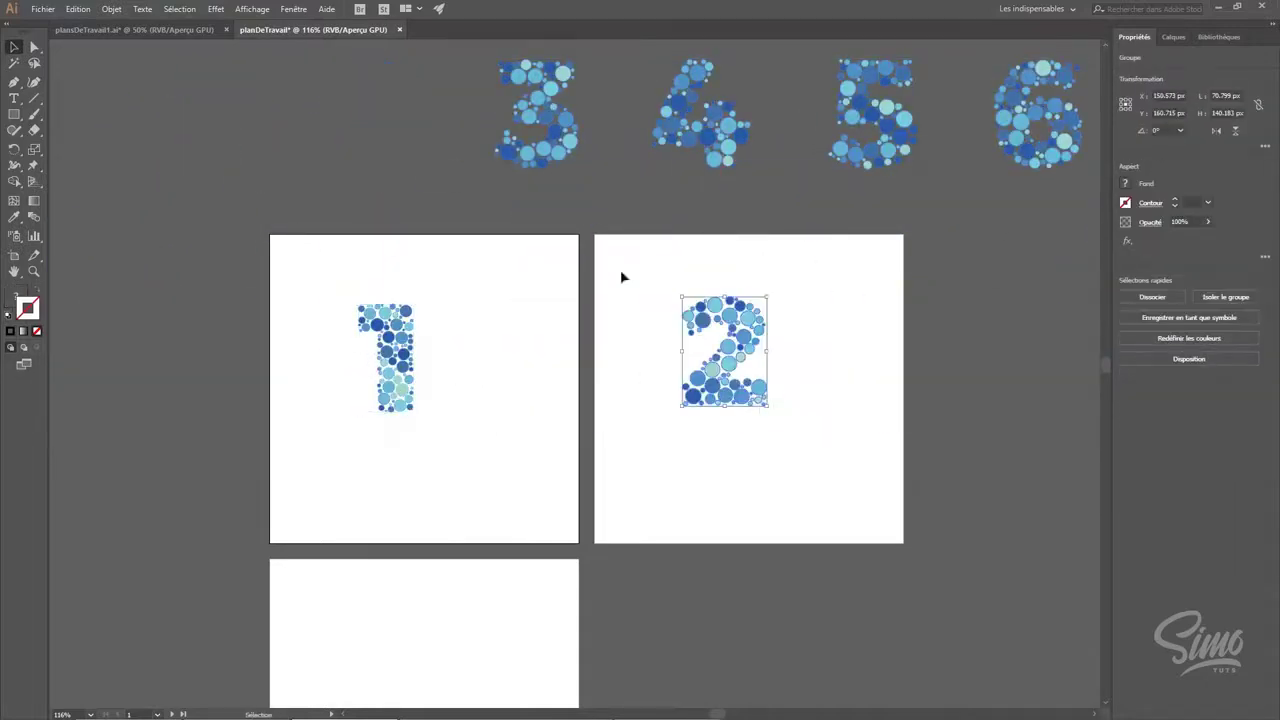
left_click_drag(537, 128, 436, 677)
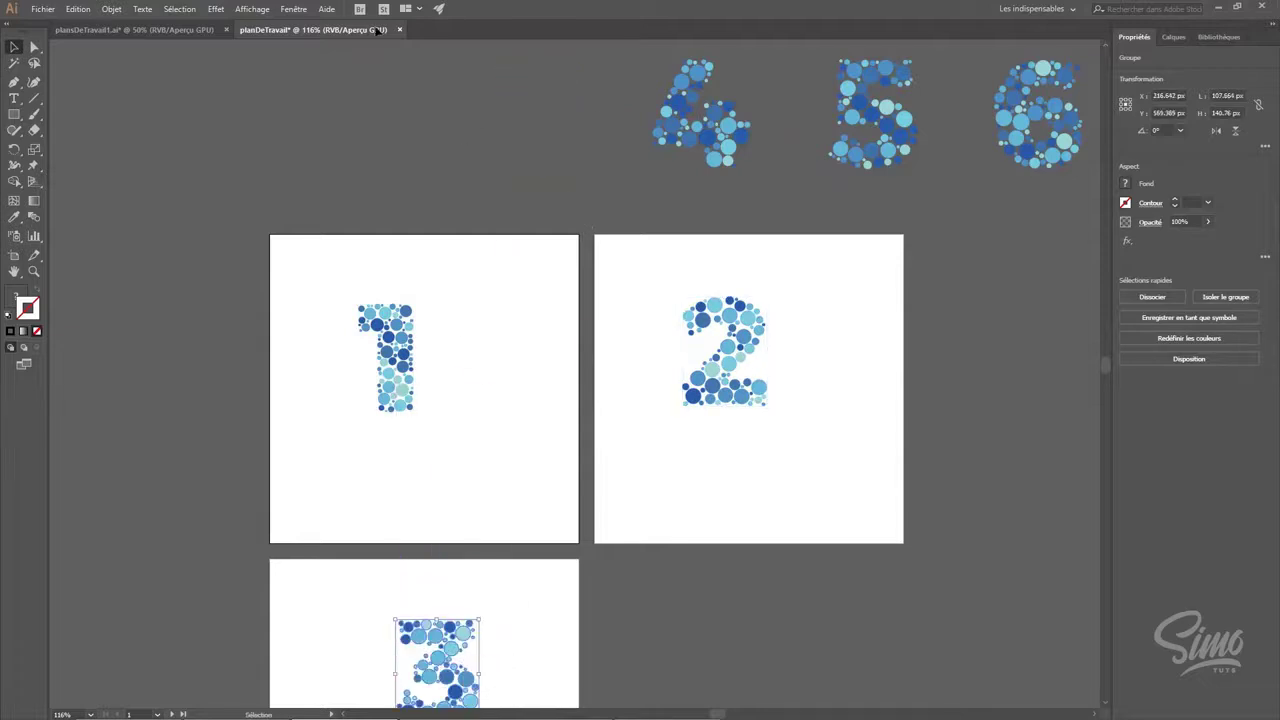
Step: Show the document's list of artboards, activate Plan de travail 2 and then make Plan de travail 3 active
scroll(499, 216, "down", 2)
left_click(293, 9)
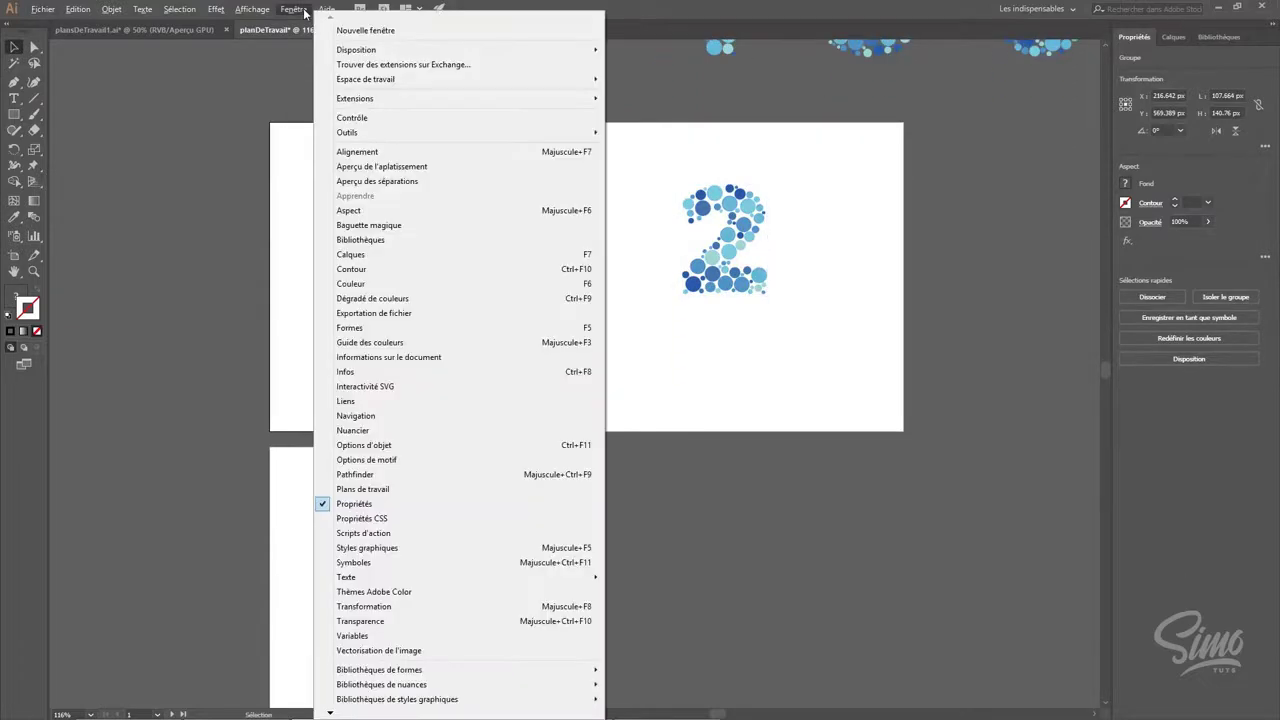
left_click(370, 489)
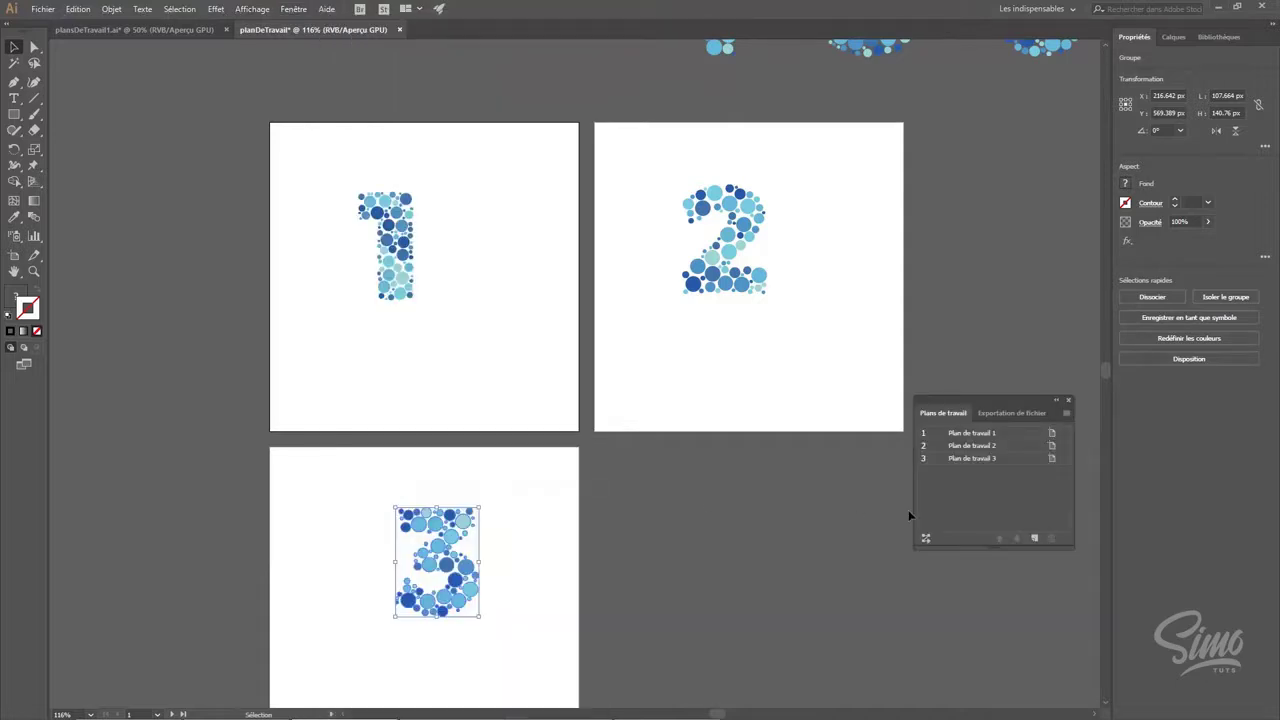
left_click(998, 445)
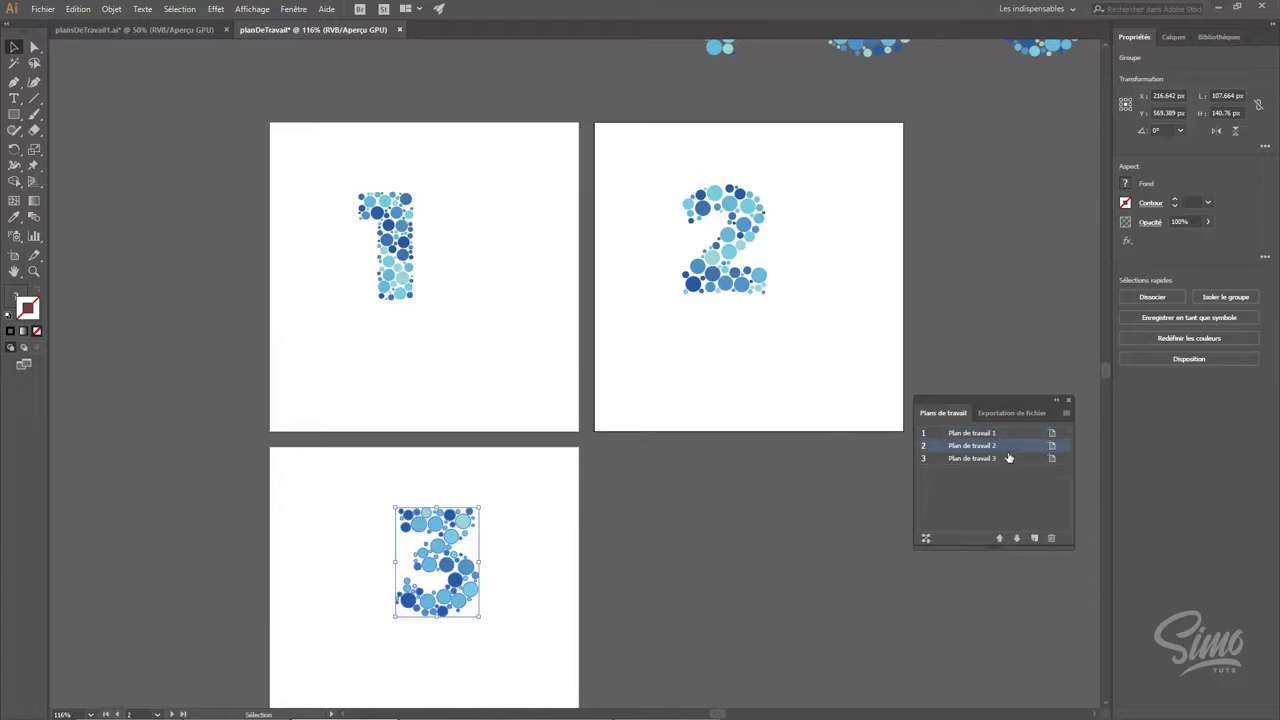
left_click(1009, 459)
Step: Draw a rectangle about 392 × 297 px in the empty area beside the artboard holding digit 3
scroll(712, 463, "down", 1)
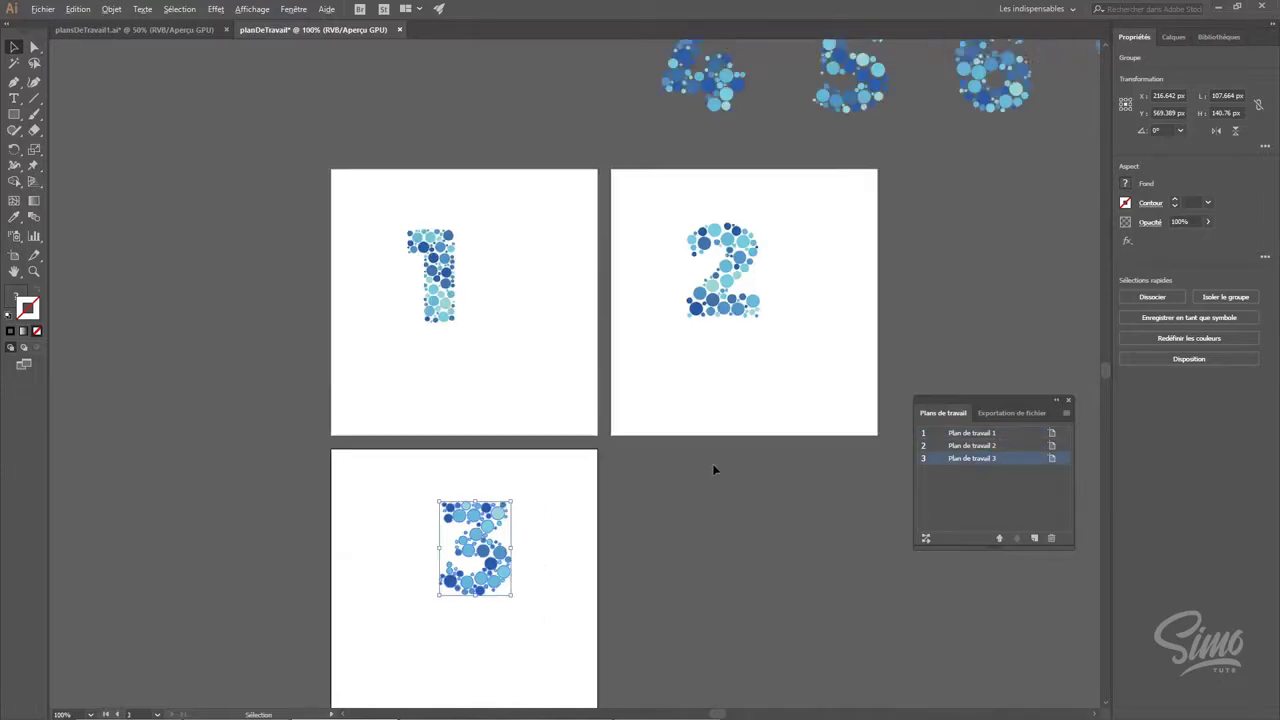
left_click_drag(757, 534, 686, 469)
scroll(686, 469, "down", 1)
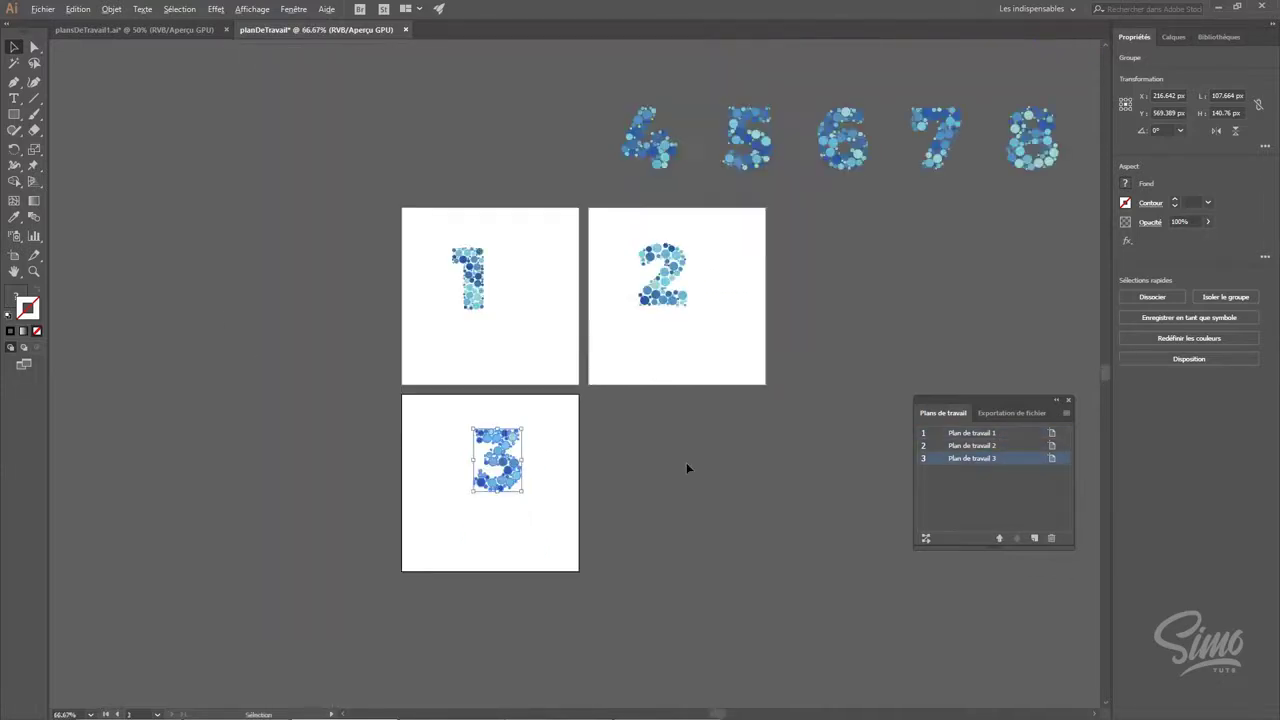
left_click(14, 114)
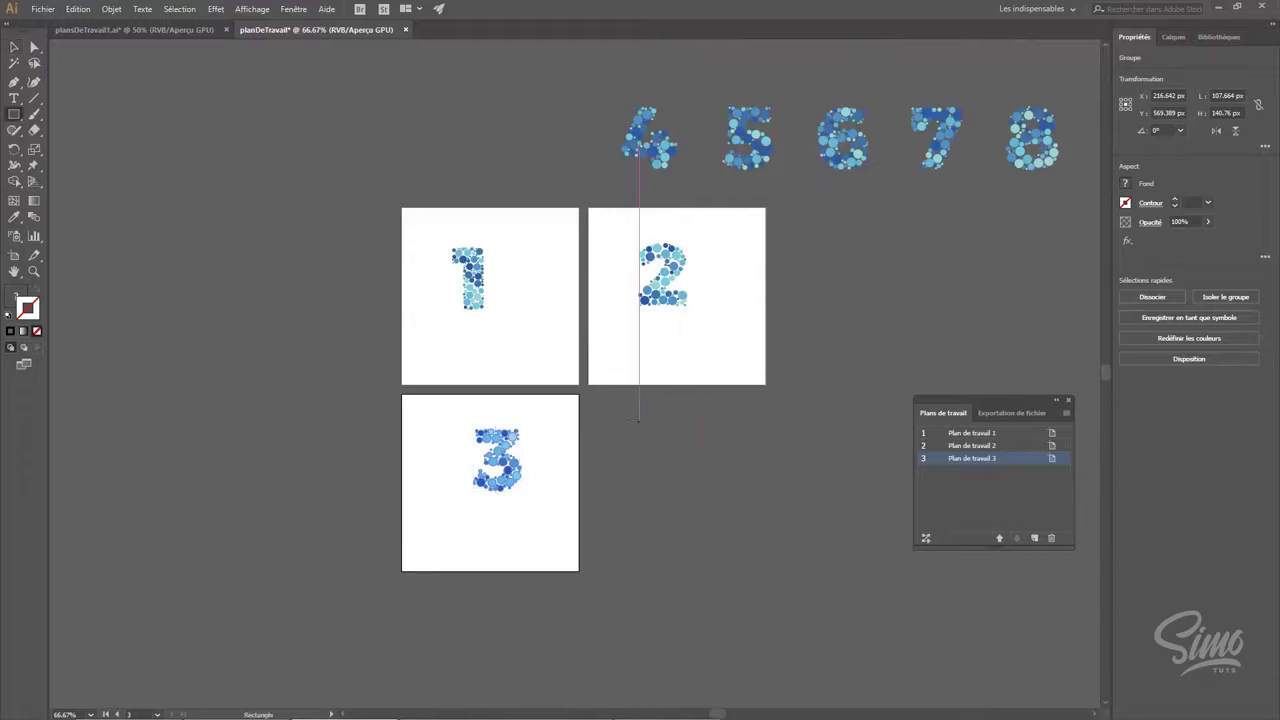
left_click_drag(601, 411, 774, 543)
Step: Convert the drawn rectangle into an artboard and move digit 4 onto it
left_click(111, 9)
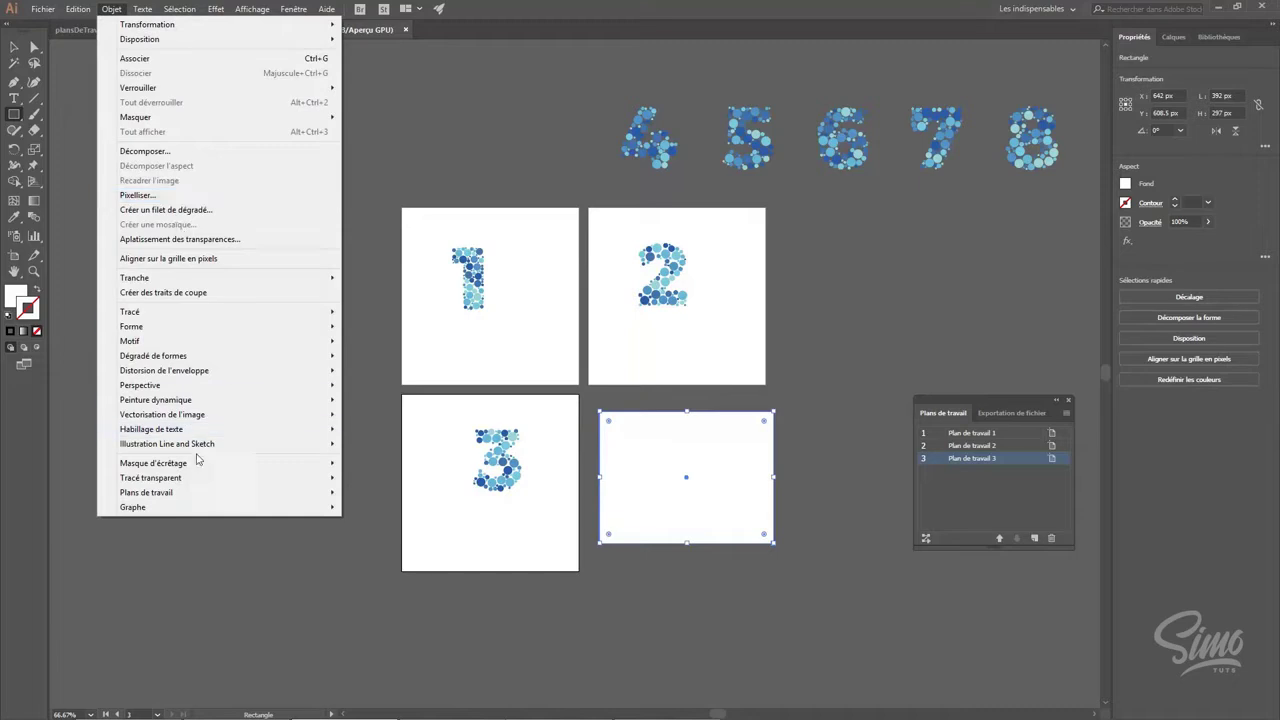
mouse_move(305, 496)
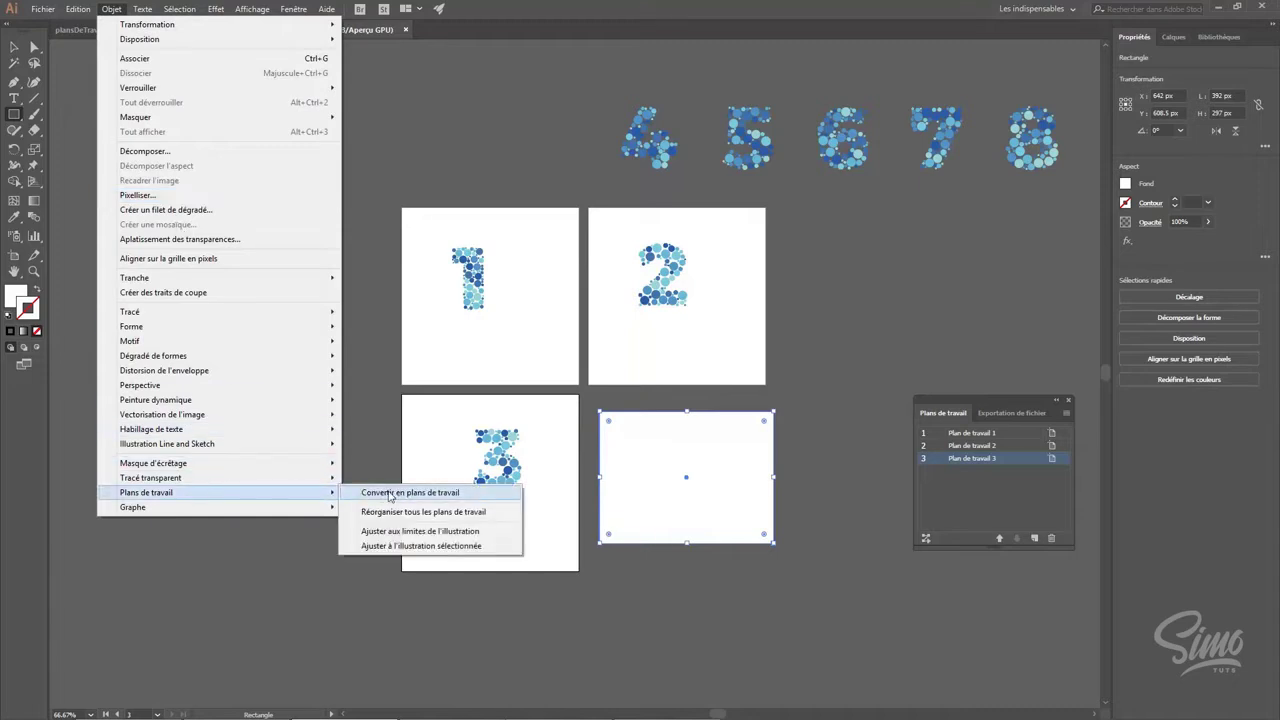
left_click(366, 494)
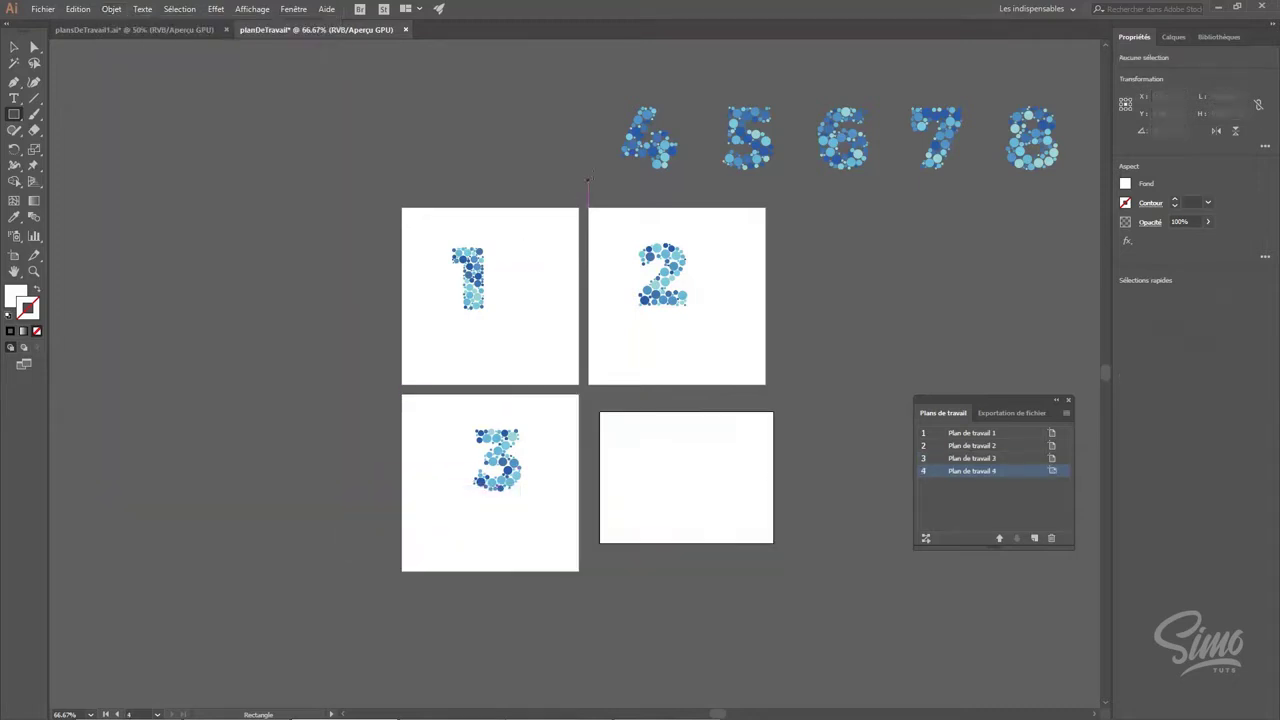
left_click_drag(652, 157, 670, 484)
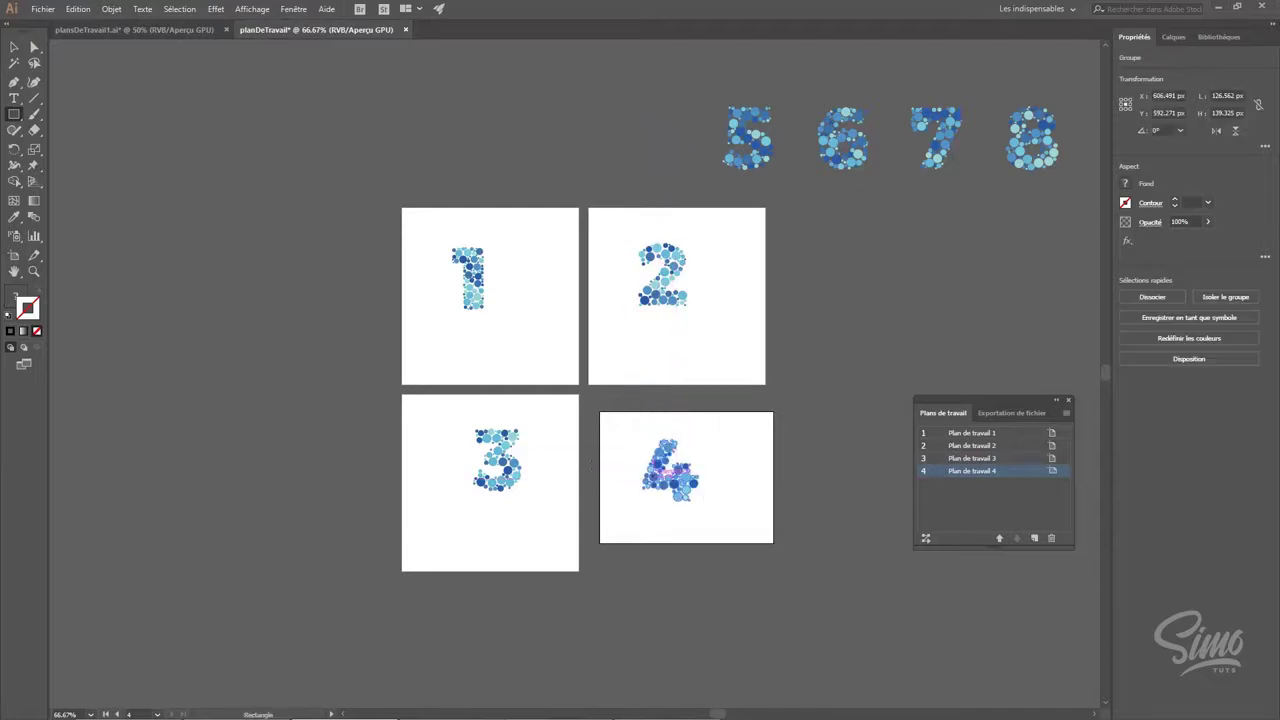
Step: Draw an artboard about 249 × 216 px beside the digit 2 artboard and duplicate it just below
left_click(14, 260)
left_click_drag(800, 212, 913, 307)
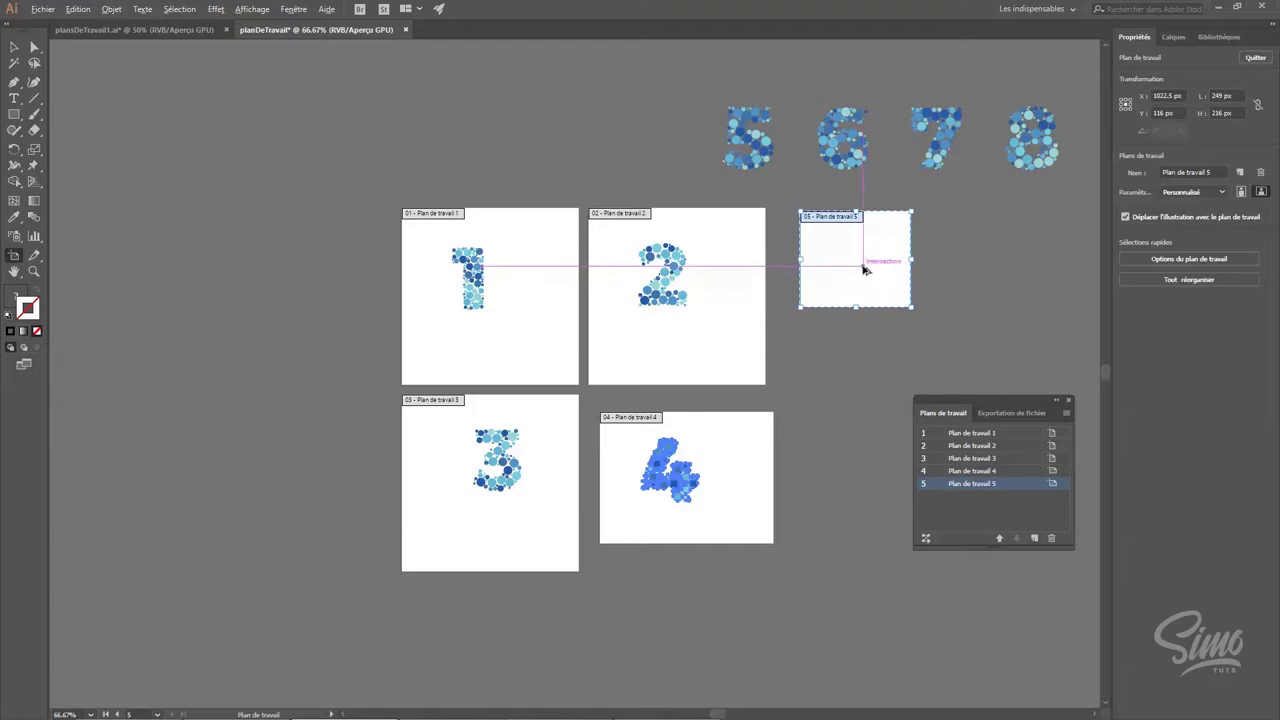
left_click_drag(865, 270, 872, 379)
Step: Move digit 5 onto the small drawn artboard and digit 6 onto its duplicate
key("v")
left_click_drag(740, 130, 832, 248)
left_click_drag(844, 111, 852, 357)
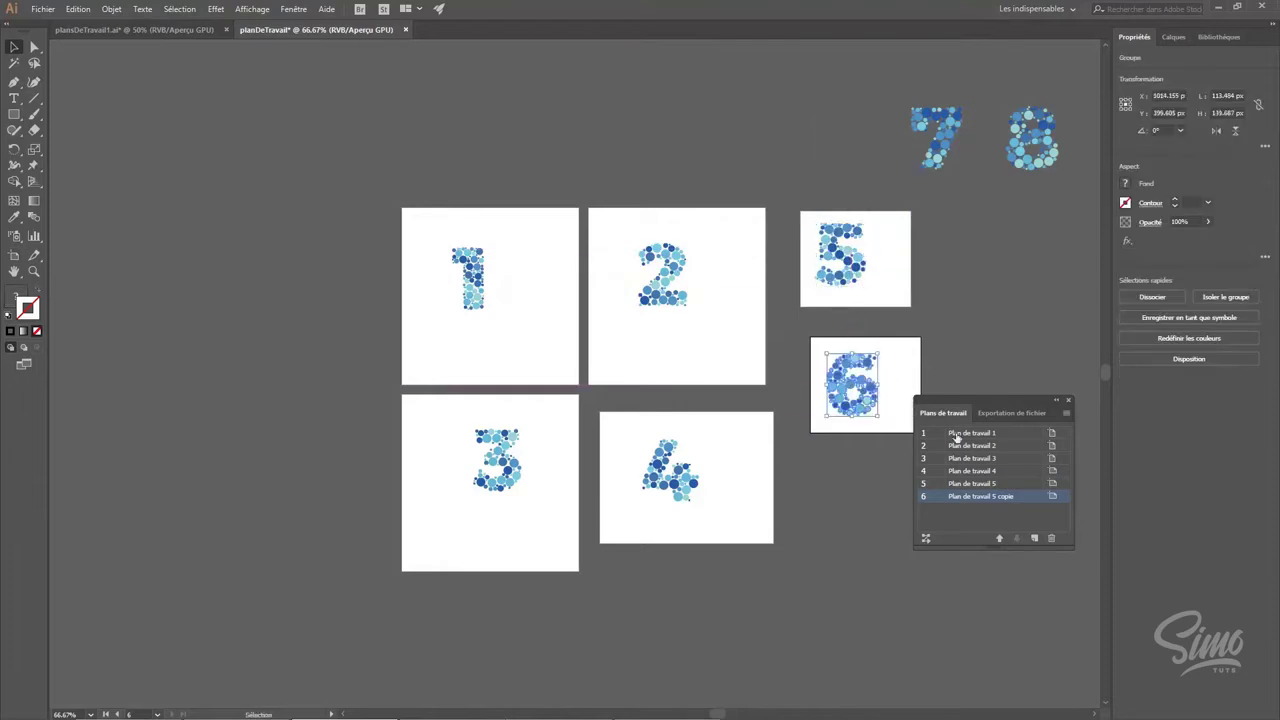
Step: Add a new artboard beside the digit 6 artboard and move digit 7 onto it
left_click(1035, 539)
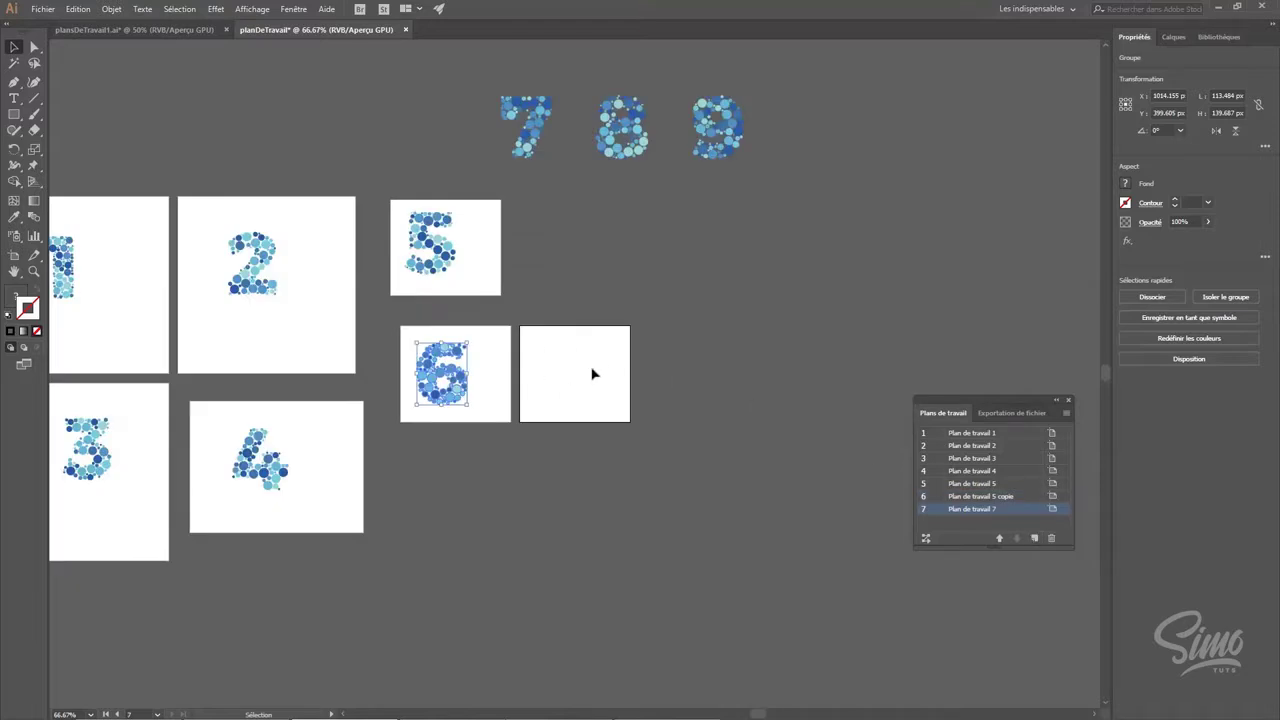
left_click_drag(539, 135, 591, 384)
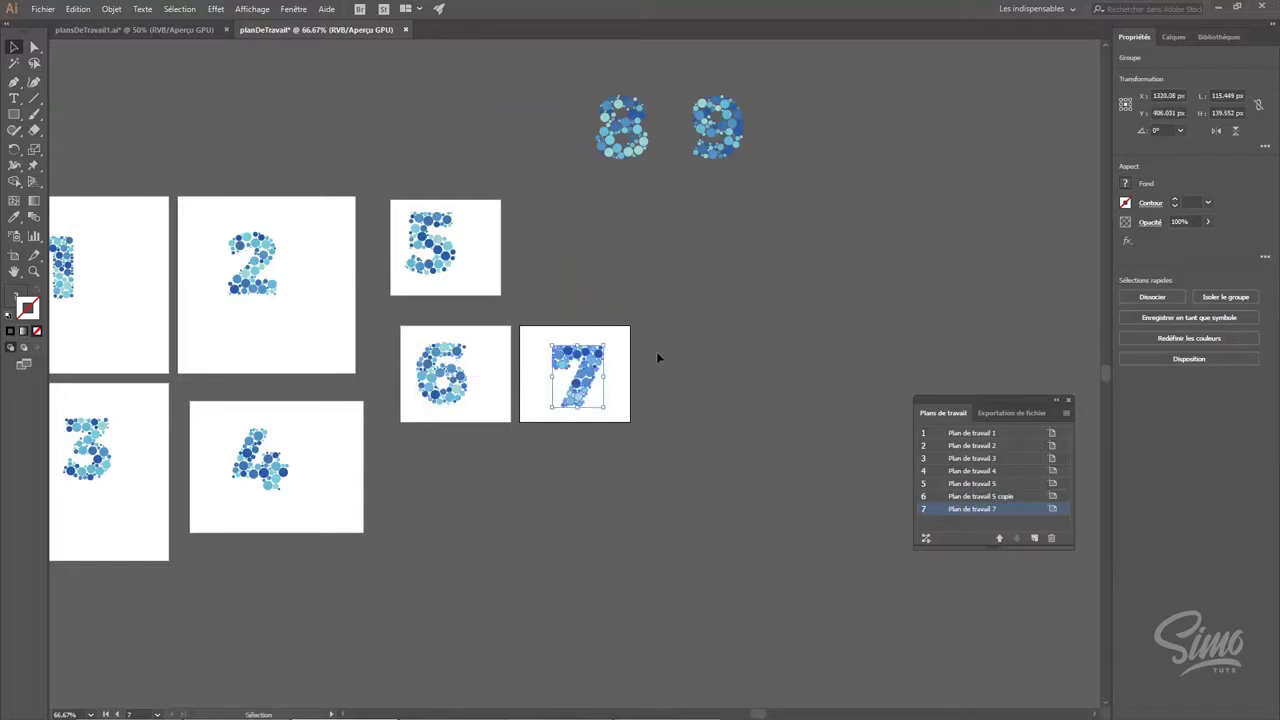
left_click(657, 352)
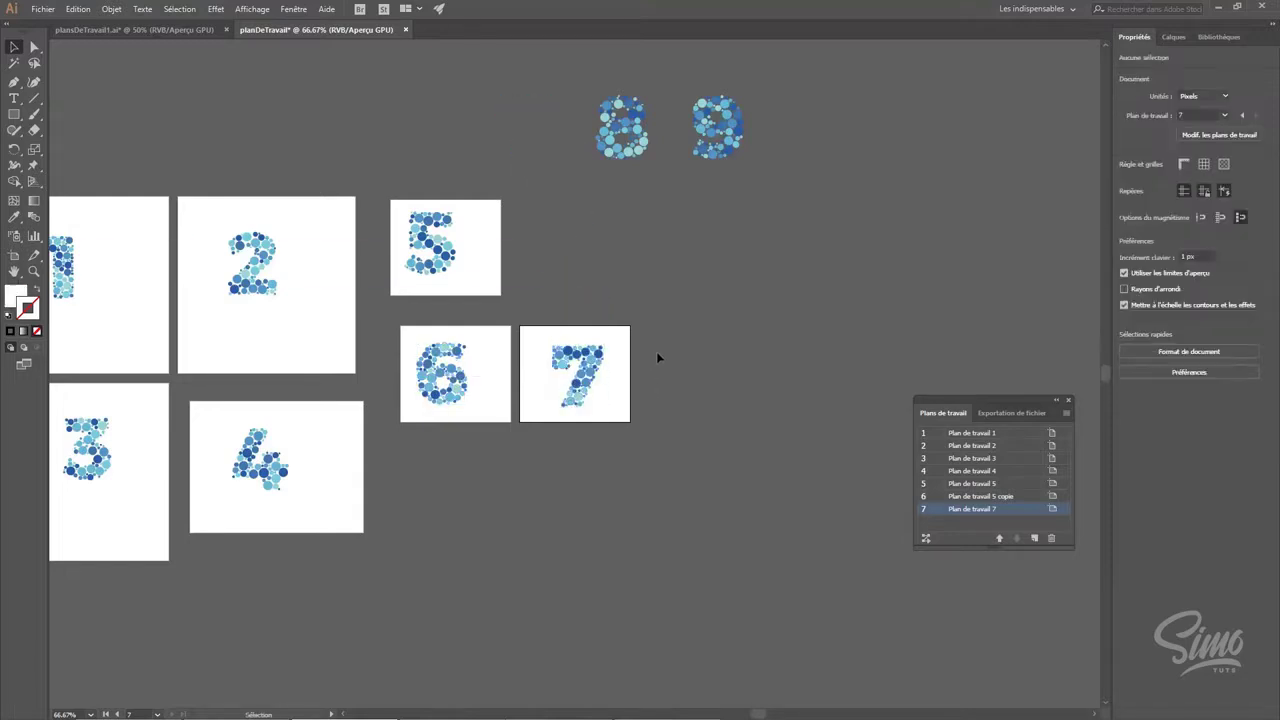
Step: Add a same-size artboard next to the digit 7 artboard and draw another about 264 × 237 px diagonally above it
left_click(1205, 135)
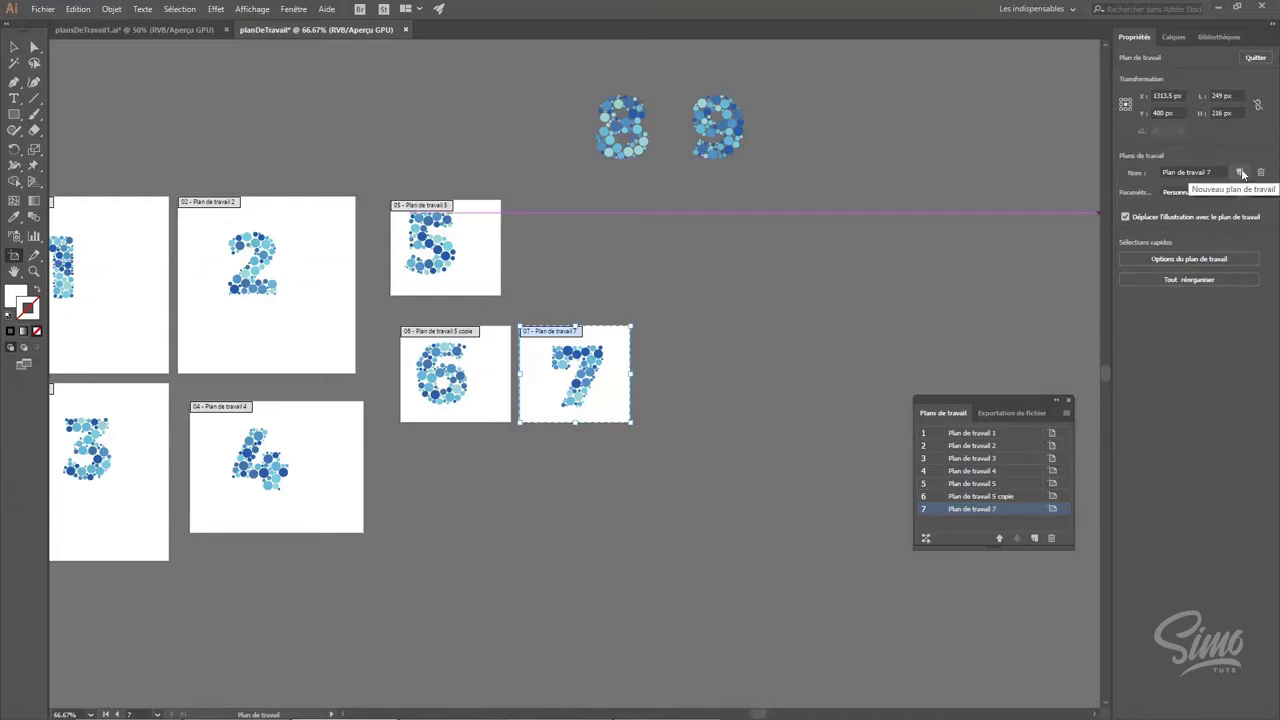
left_click(1242, 174)
left_click_drag(629, 212, 748, 318)
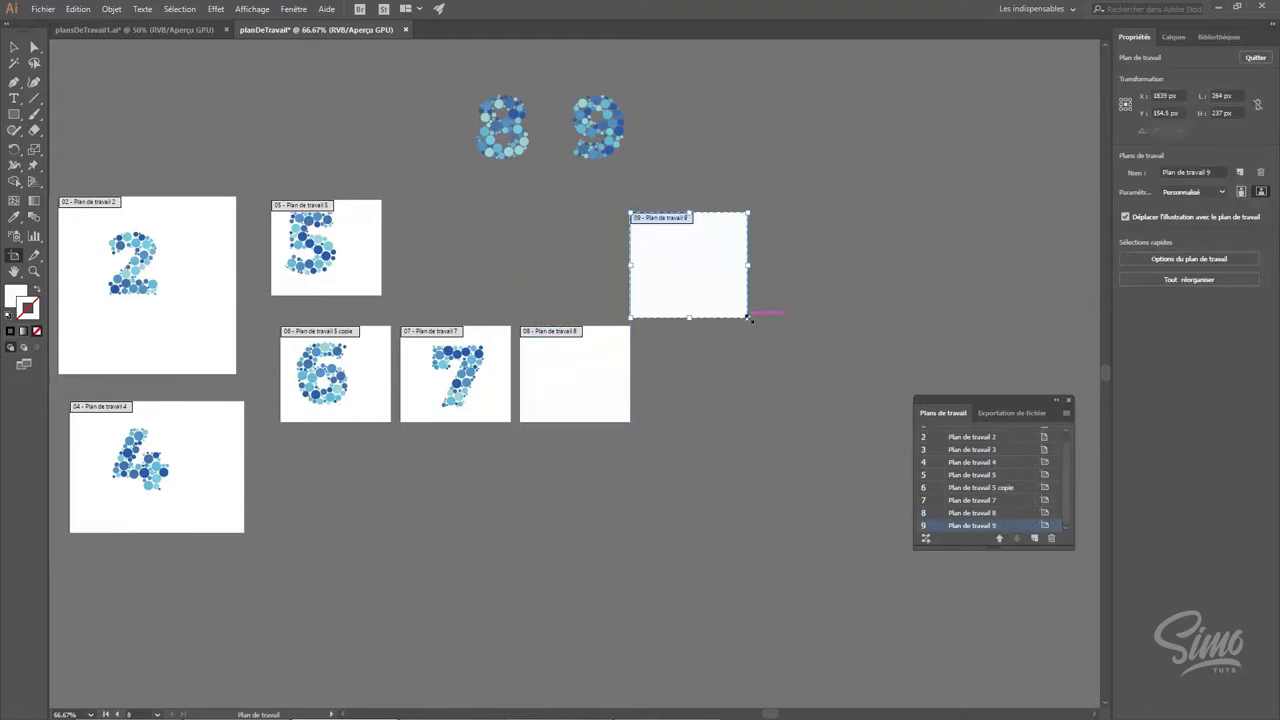
Step: Apply the 640 x 480 (VGA) preset to Plan de travail 9, then set its width and height to 400 px
left_click(1197, 191)
left_click(1128, 525)
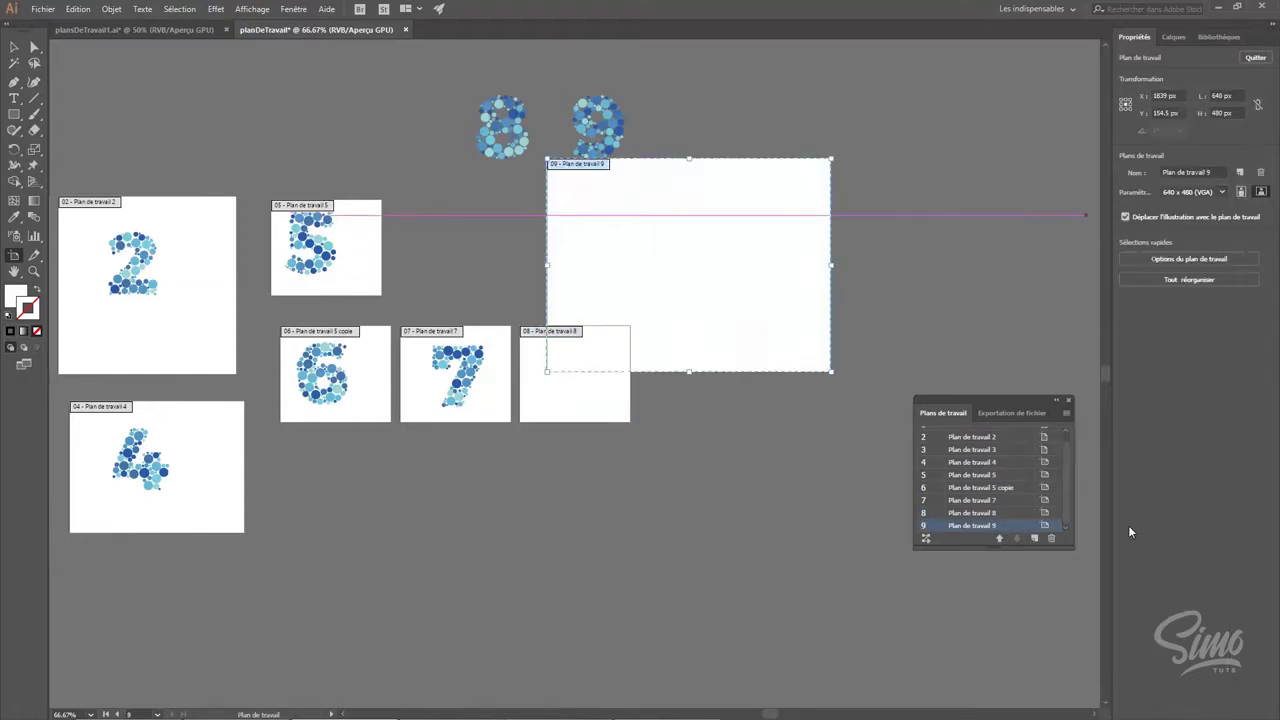
left_click(1166, 260)
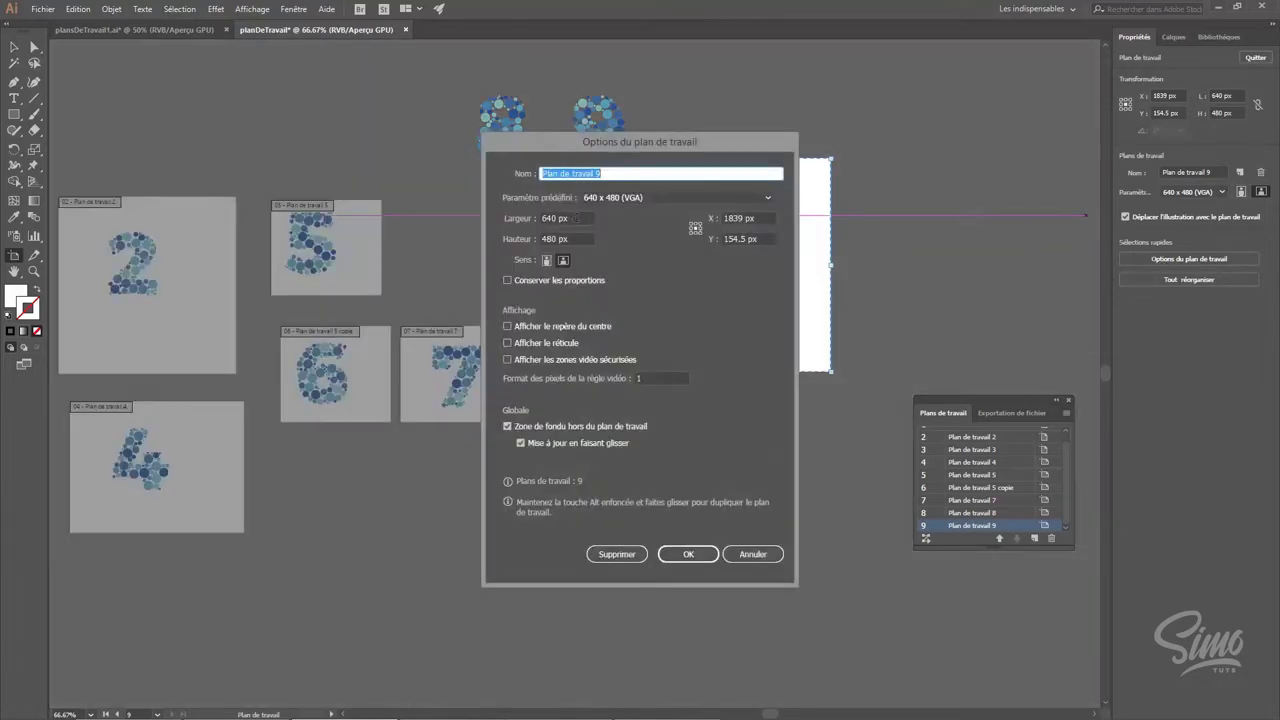
key("Tab")
type("400")
key("Tab")
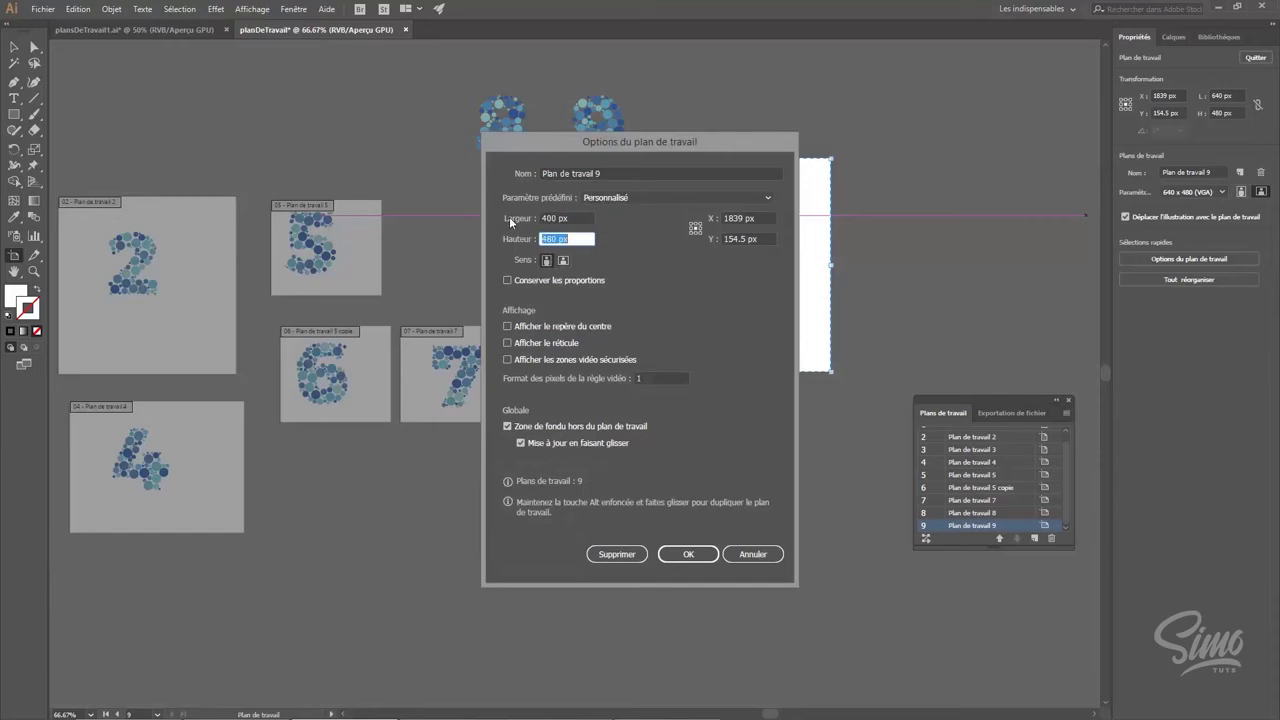
type("400")
left_click(688, 554)
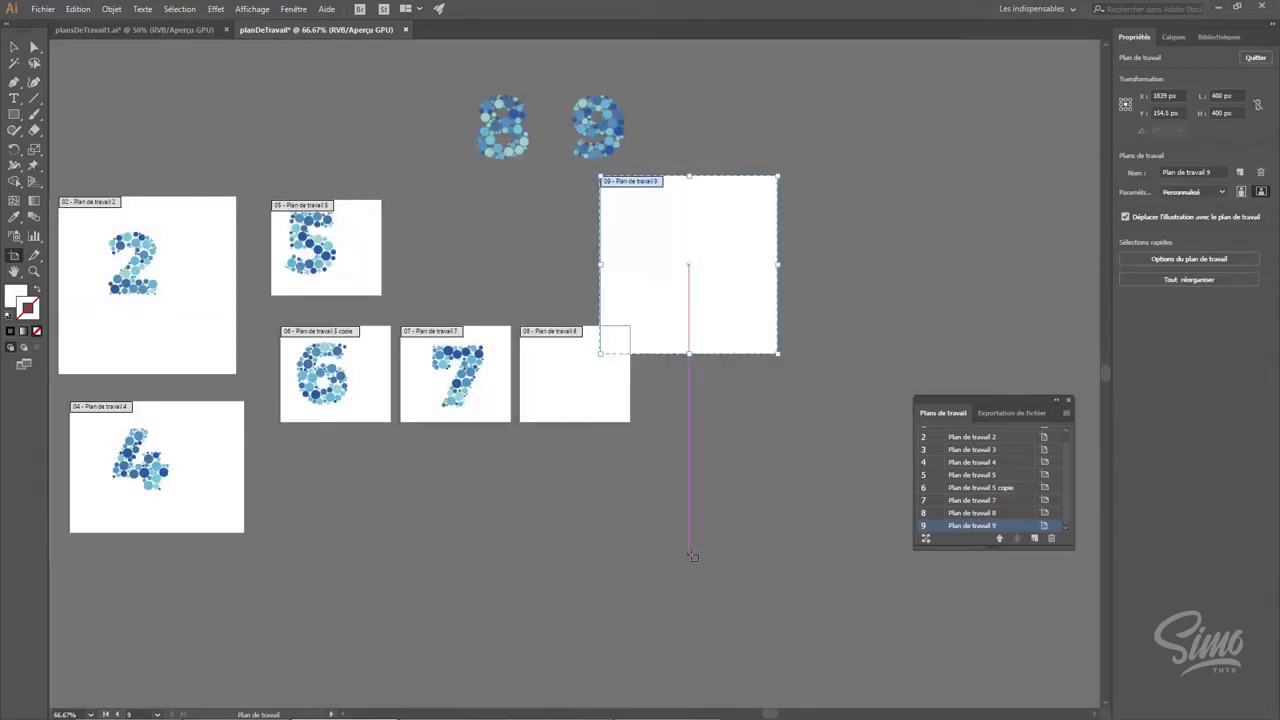